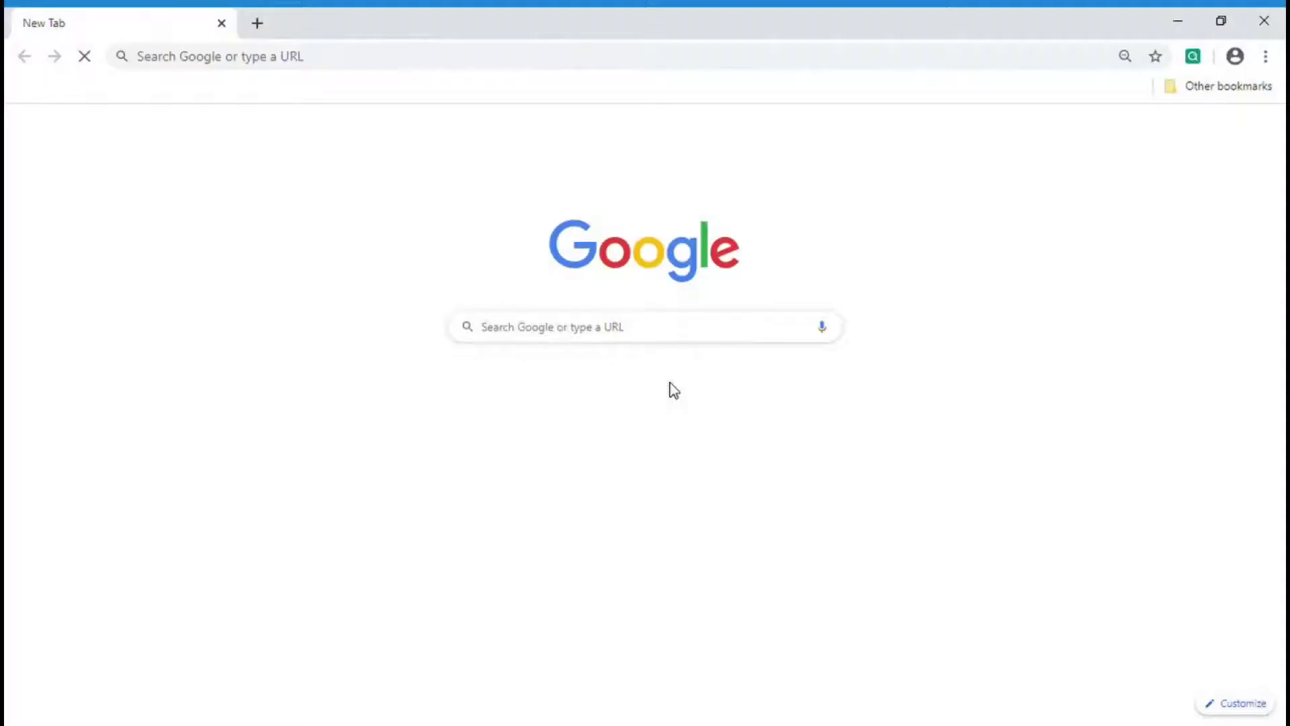
text(ro)
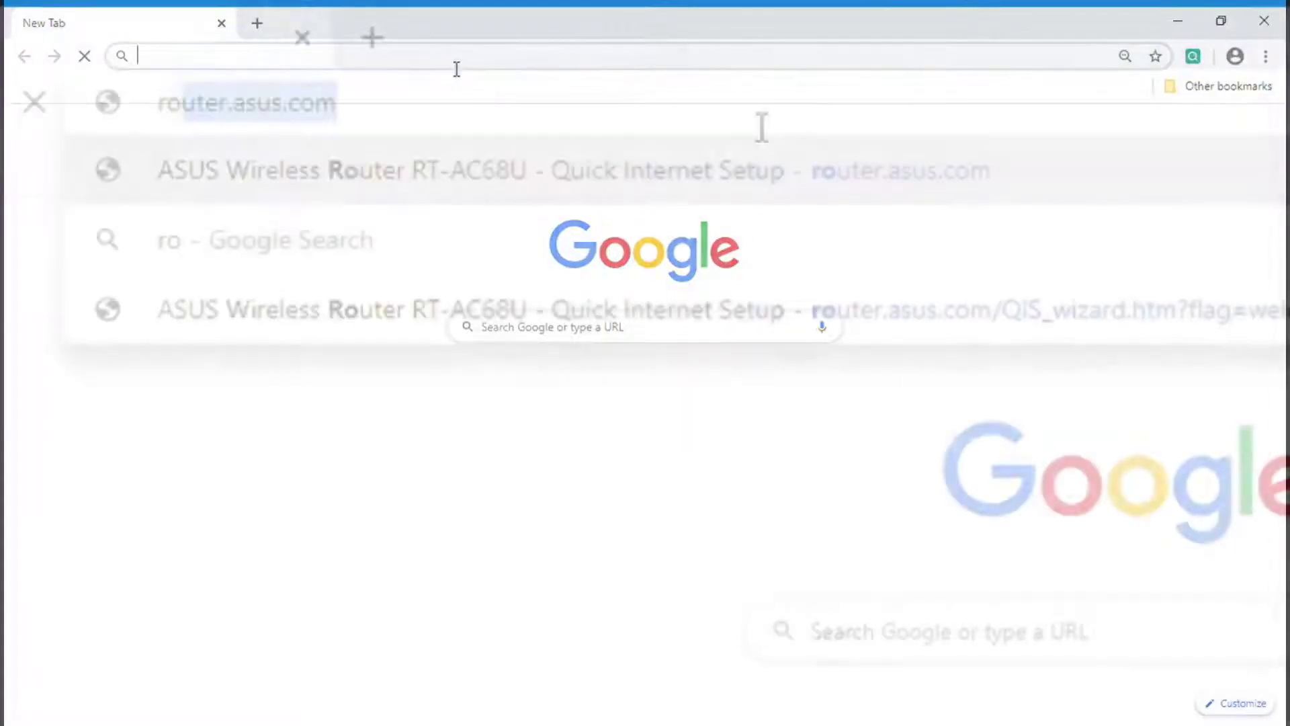
text(uter)
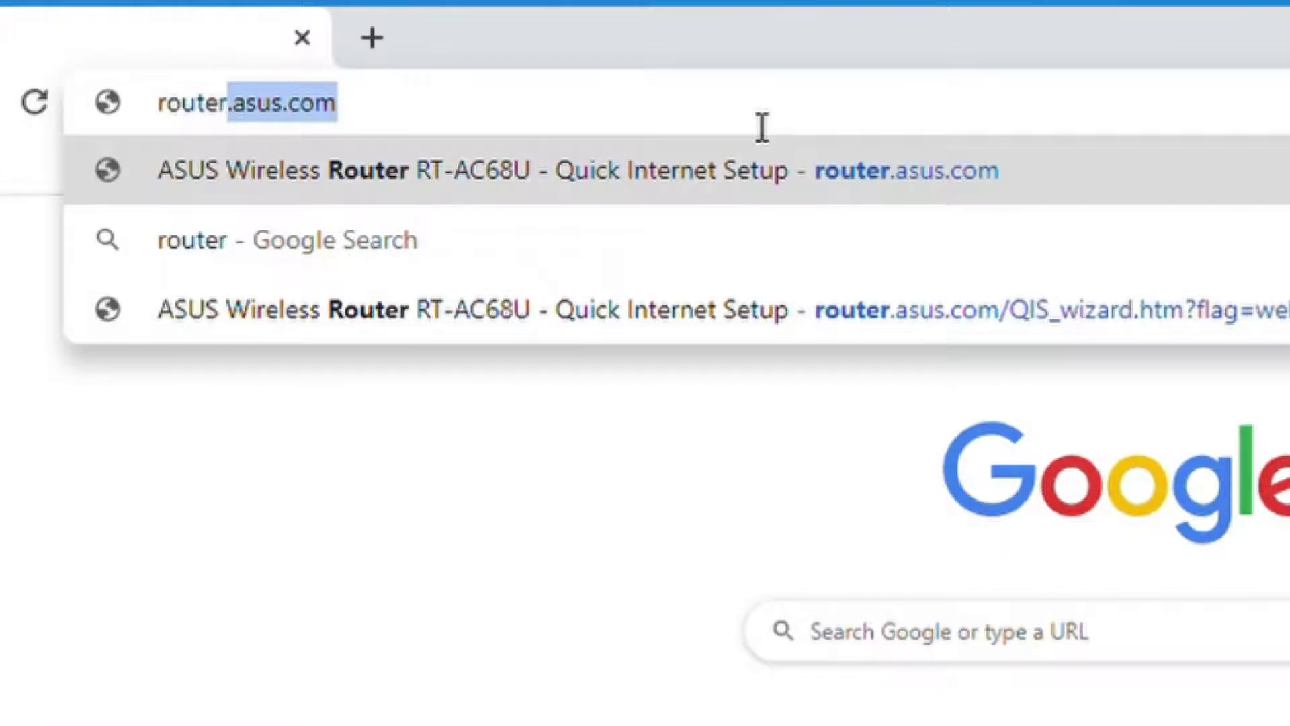
text(.asus.)
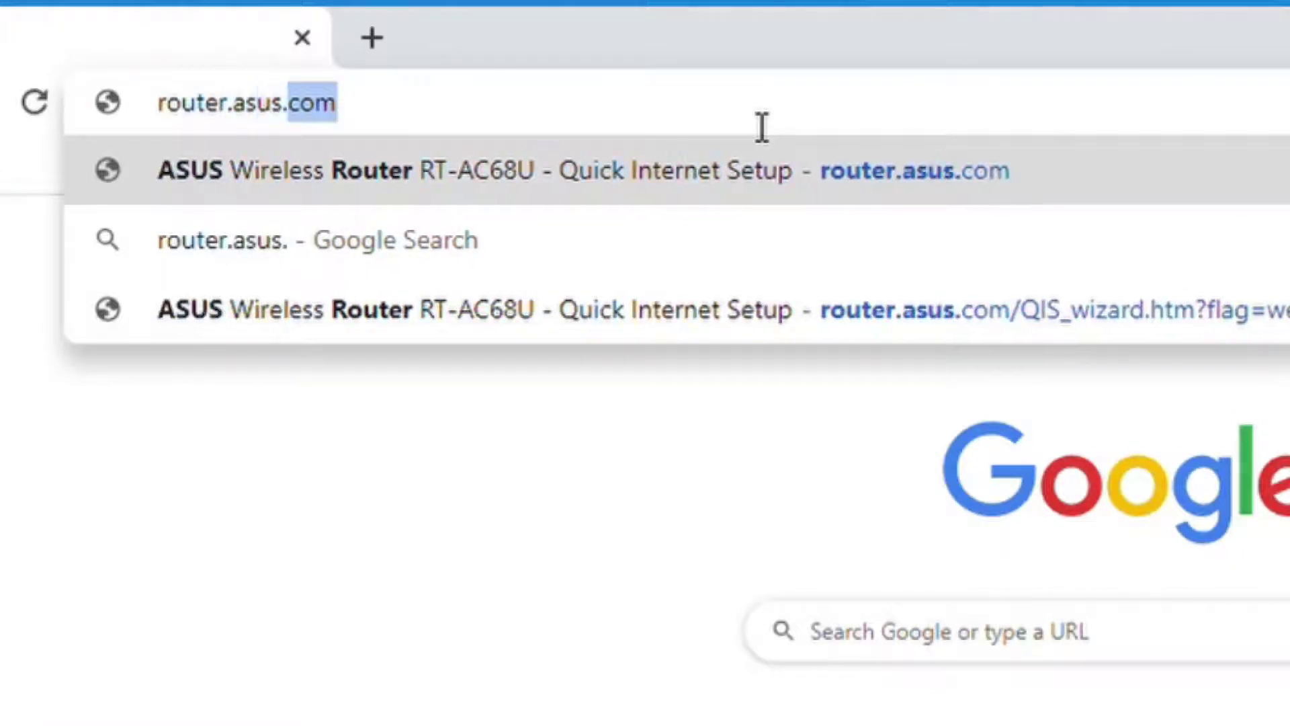
text(com)
Load router.asus.com to bring up the RT-AC68U welcome page.
key(Return)
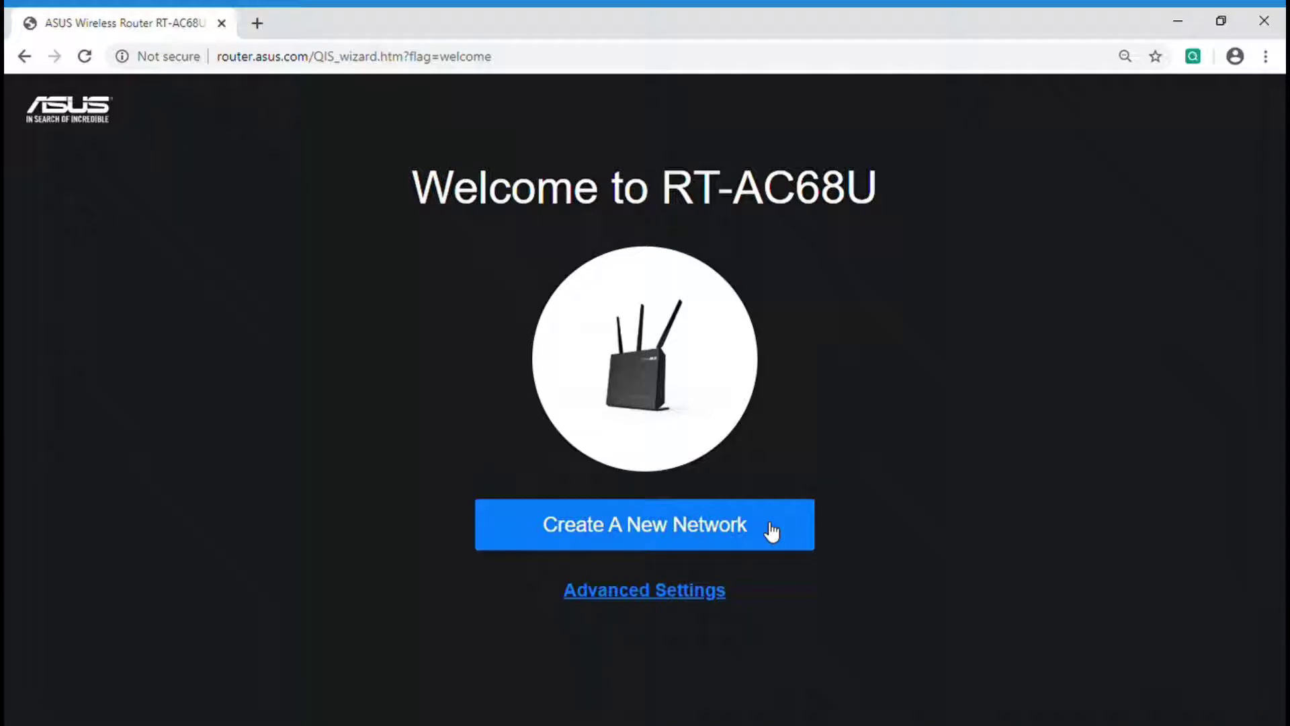
Choose Create A New Network to start the setup wizard.
click(770, 530)
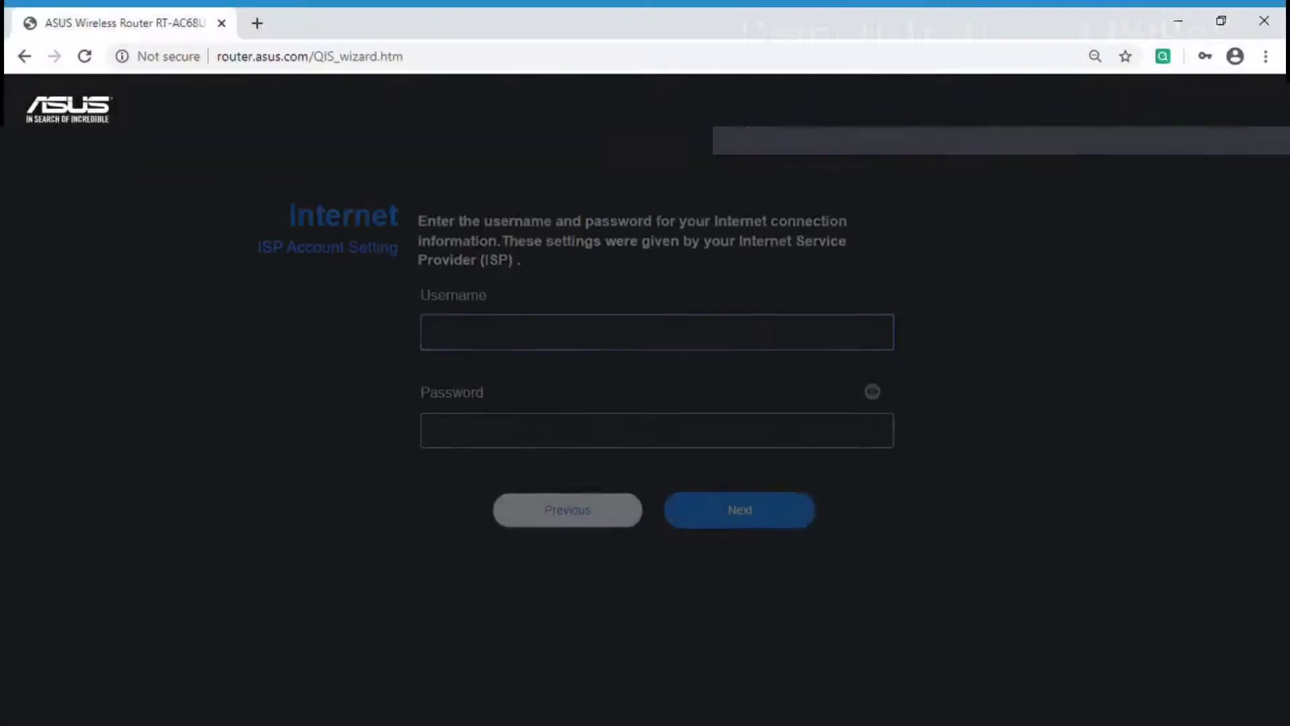
text(xxxxx)
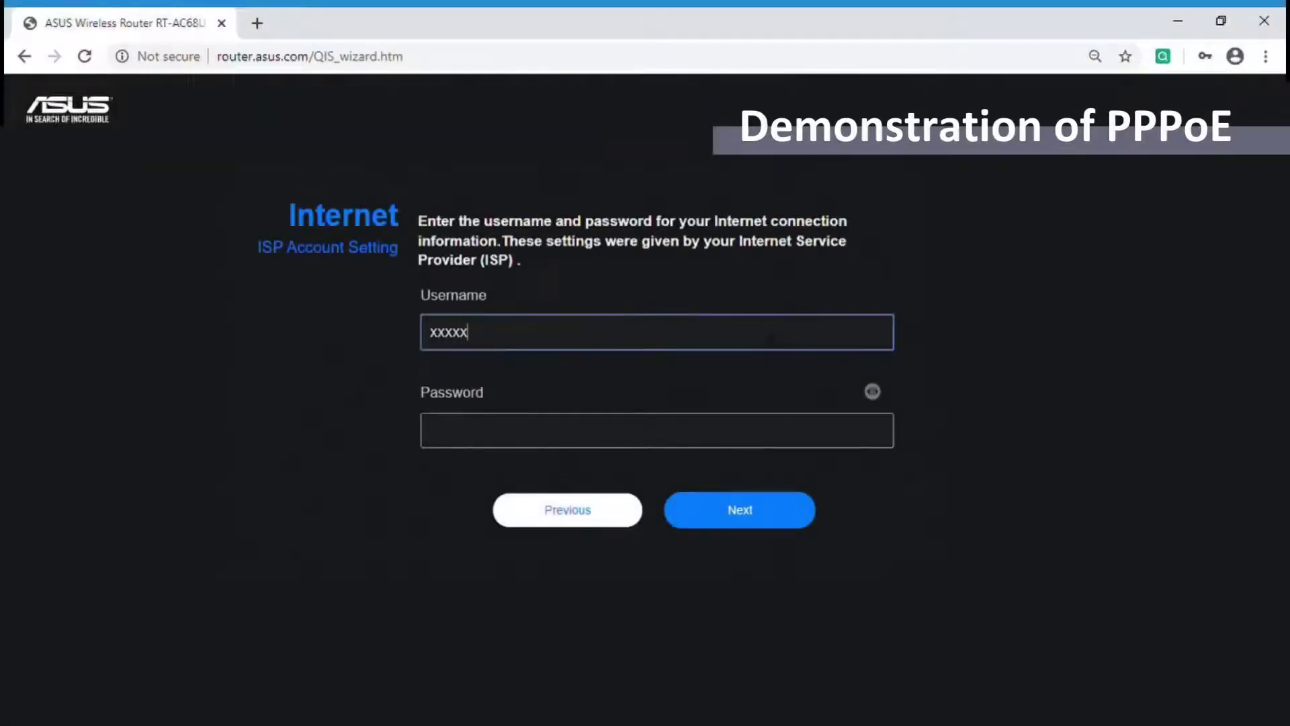
text(xxx@hin)
text(et.net)
Submit the PPPoE username and password, then enter static IP, mask, gateway and DNS 8.8.8.8.
key(Tab)
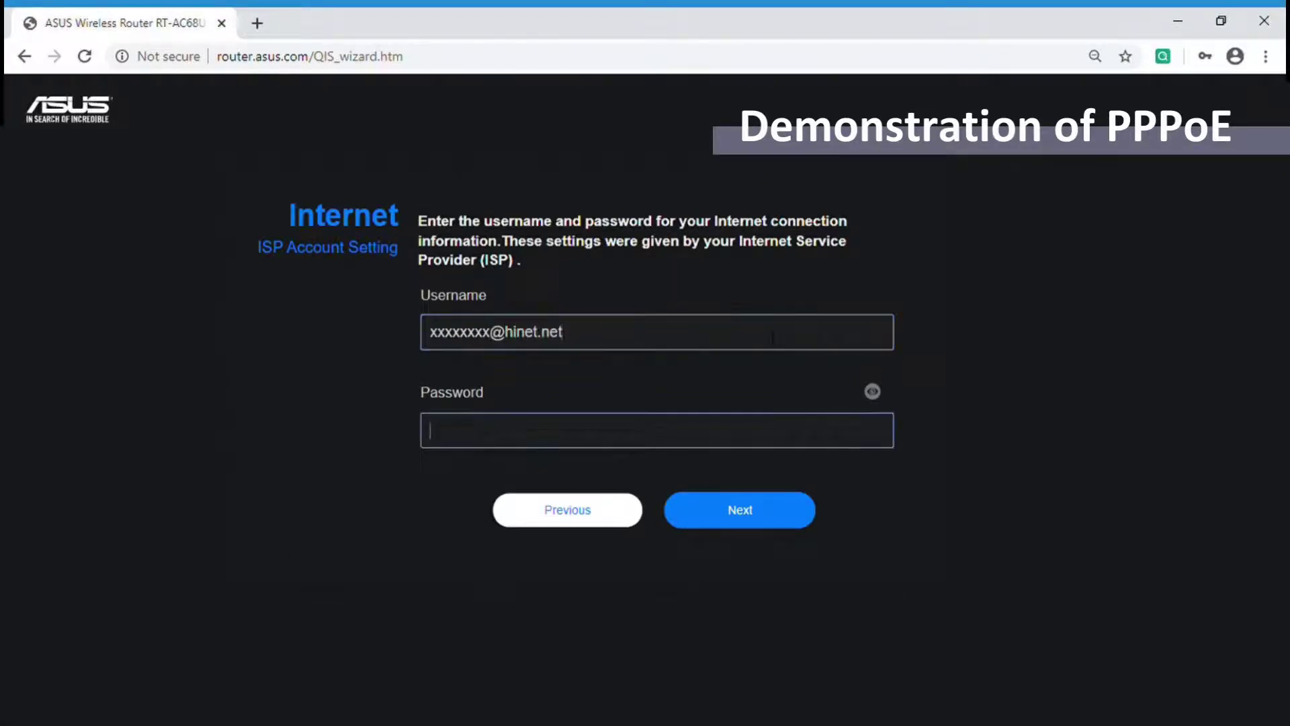
text(xxxxxxxx)
click(792, 518)
text(XXX.)
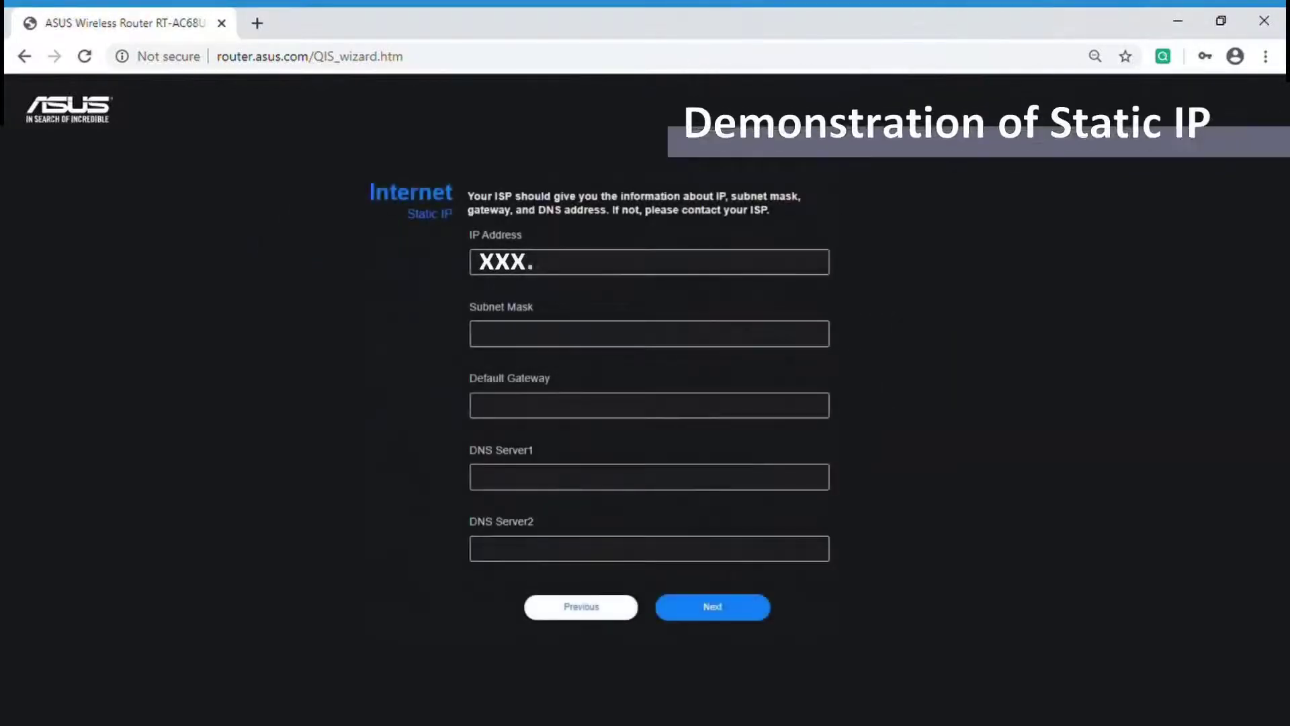
text(XXX.XXX.XXX)
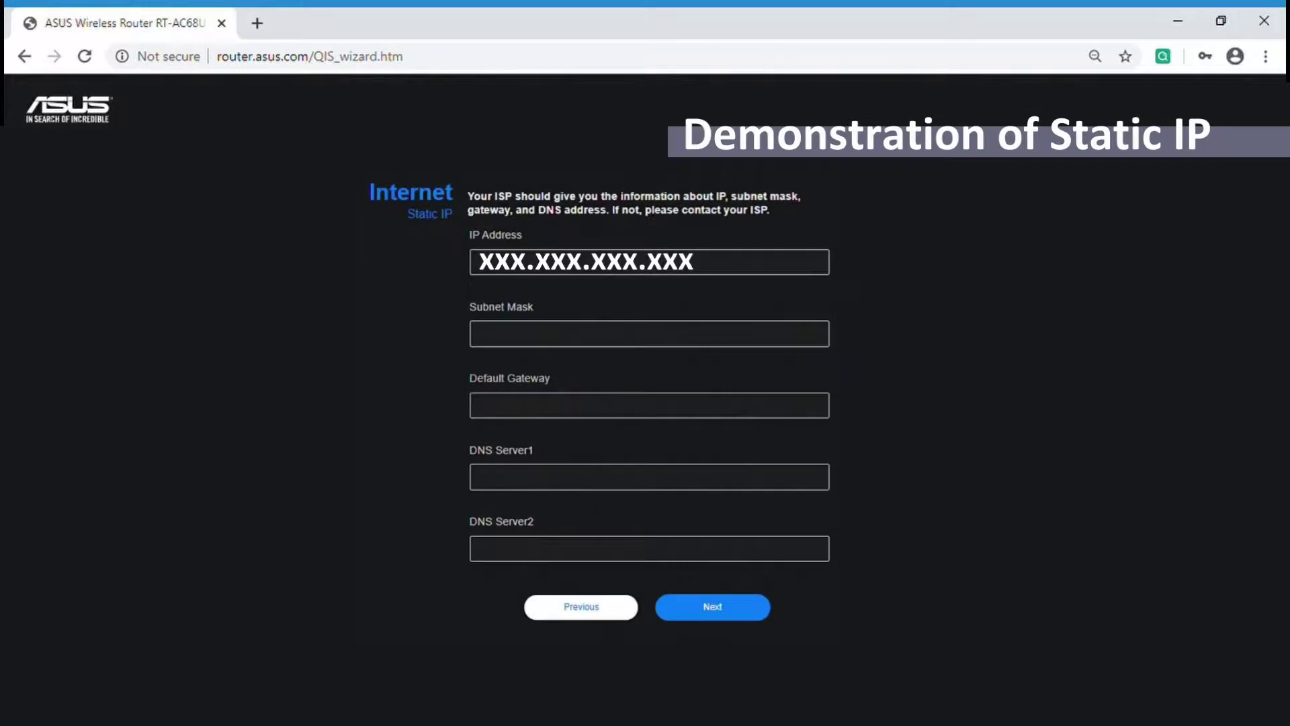
key(Tab)
text(255.255.255)
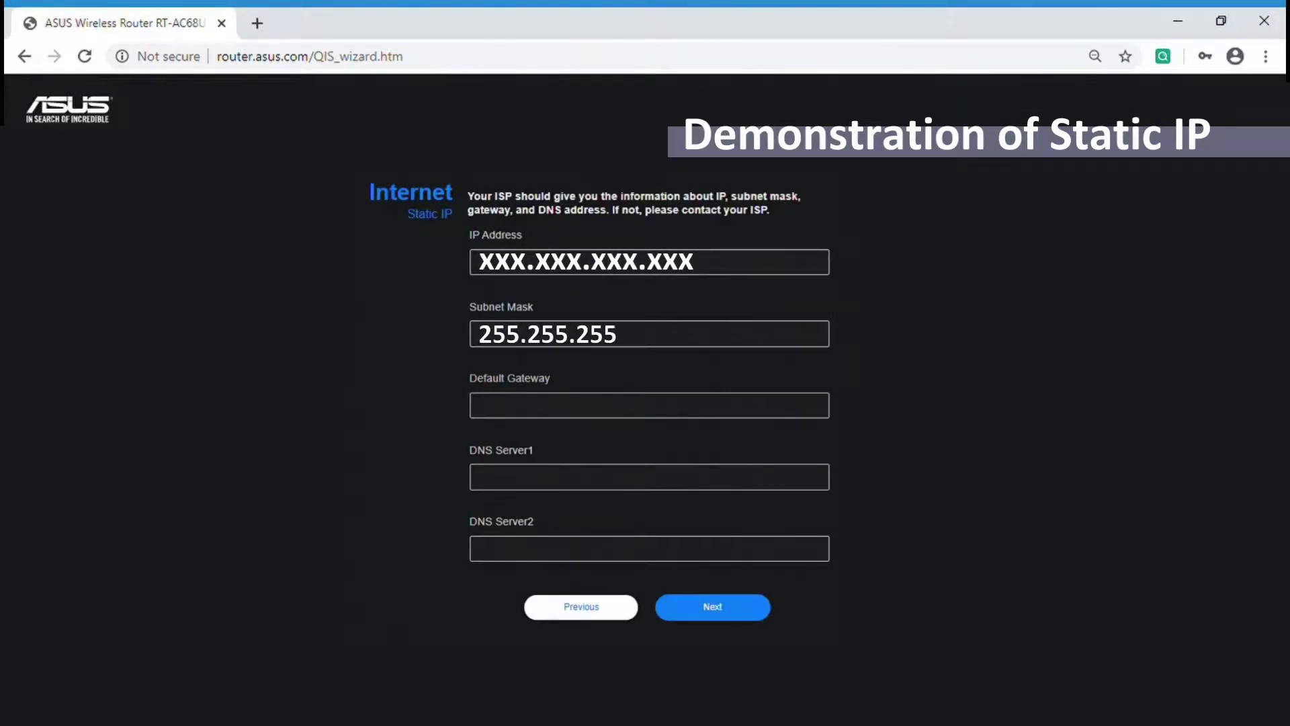
text(.255.0)
key(Tab)
text(XXX.XXX.X)
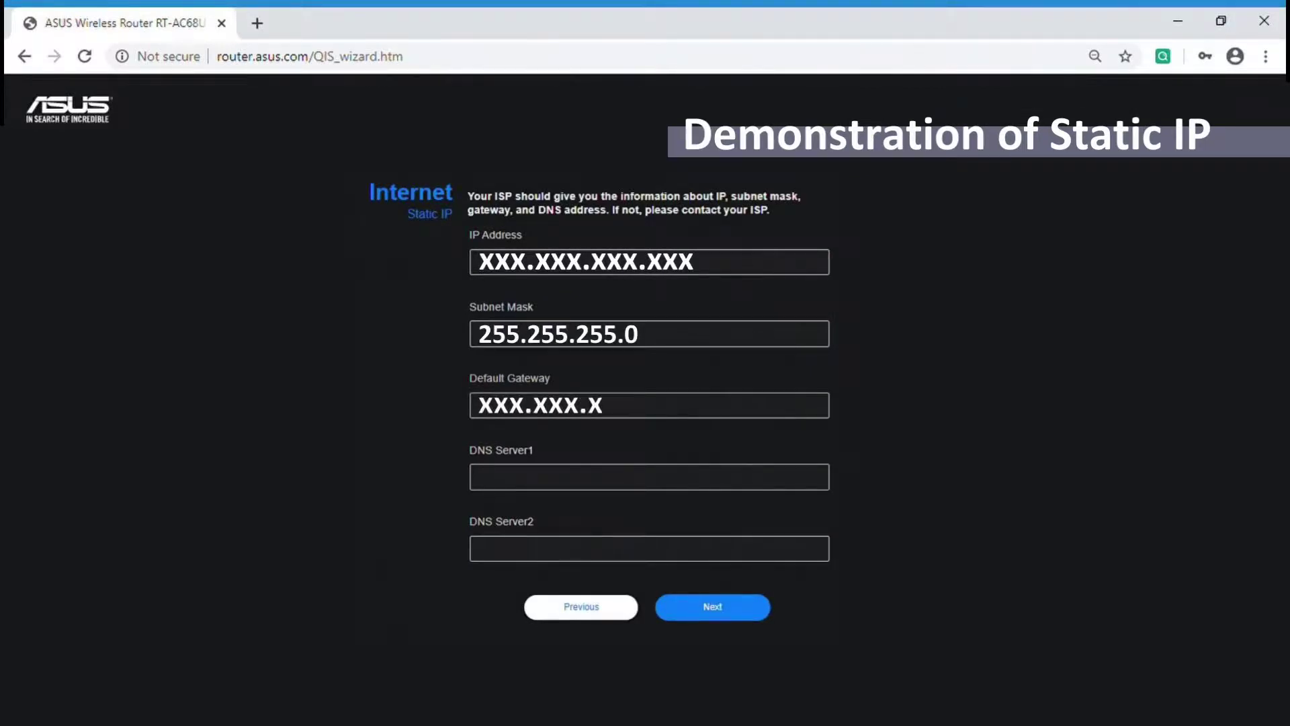
text(XX.XXX)
key(Tab)
text(8.8.)
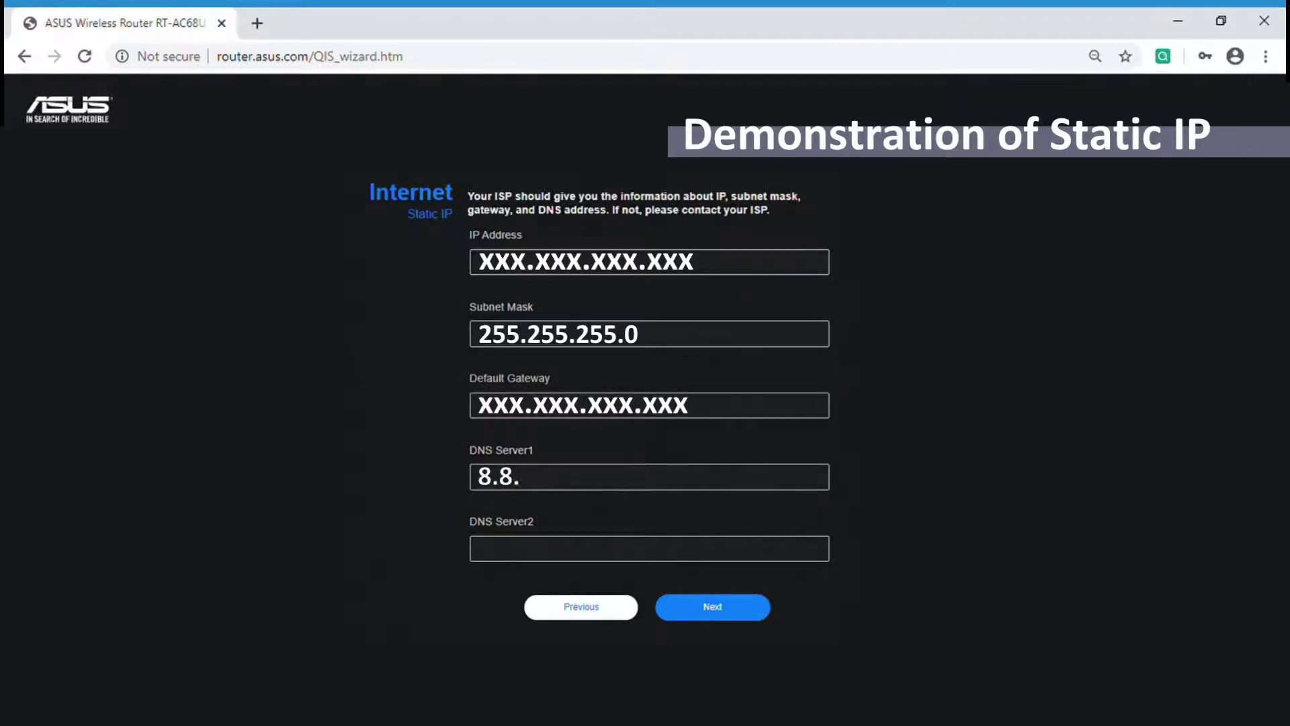
text(8.8)
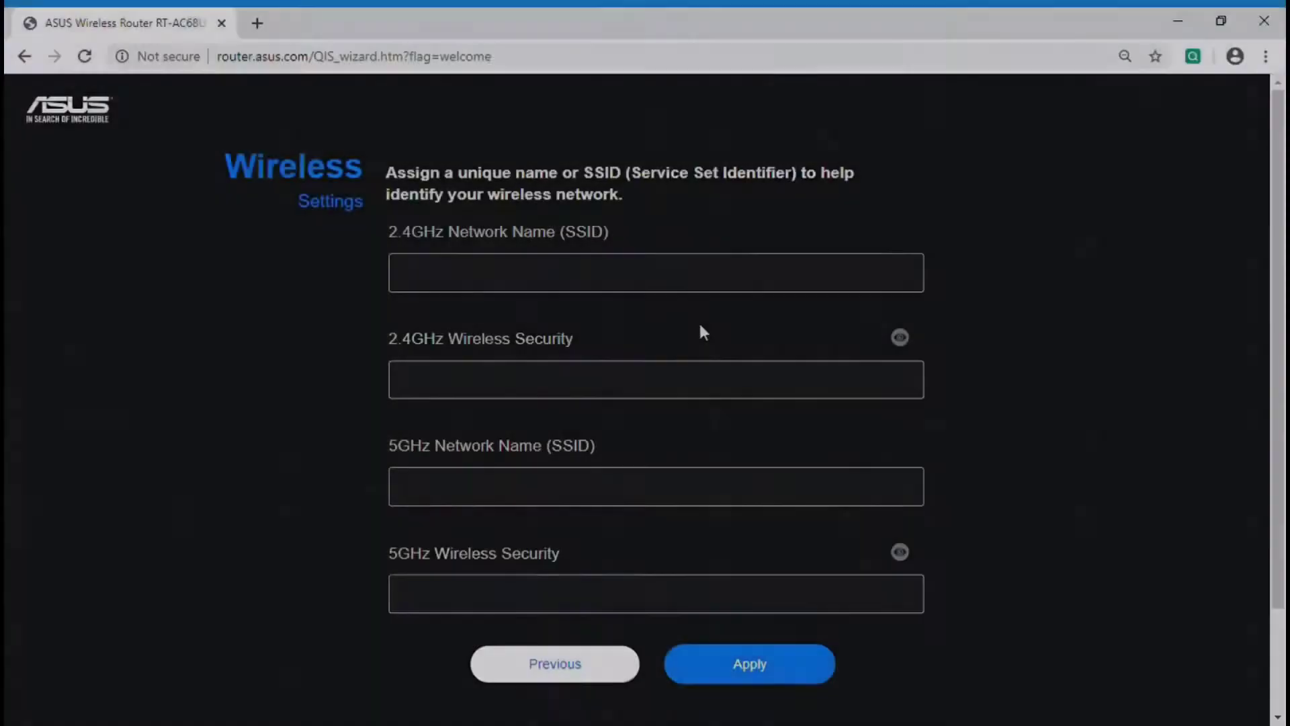
Name the 2.4GHz network asus and the 5GHz one asus_5G, each with an 8-character key.
click(705, 281)
text(a)
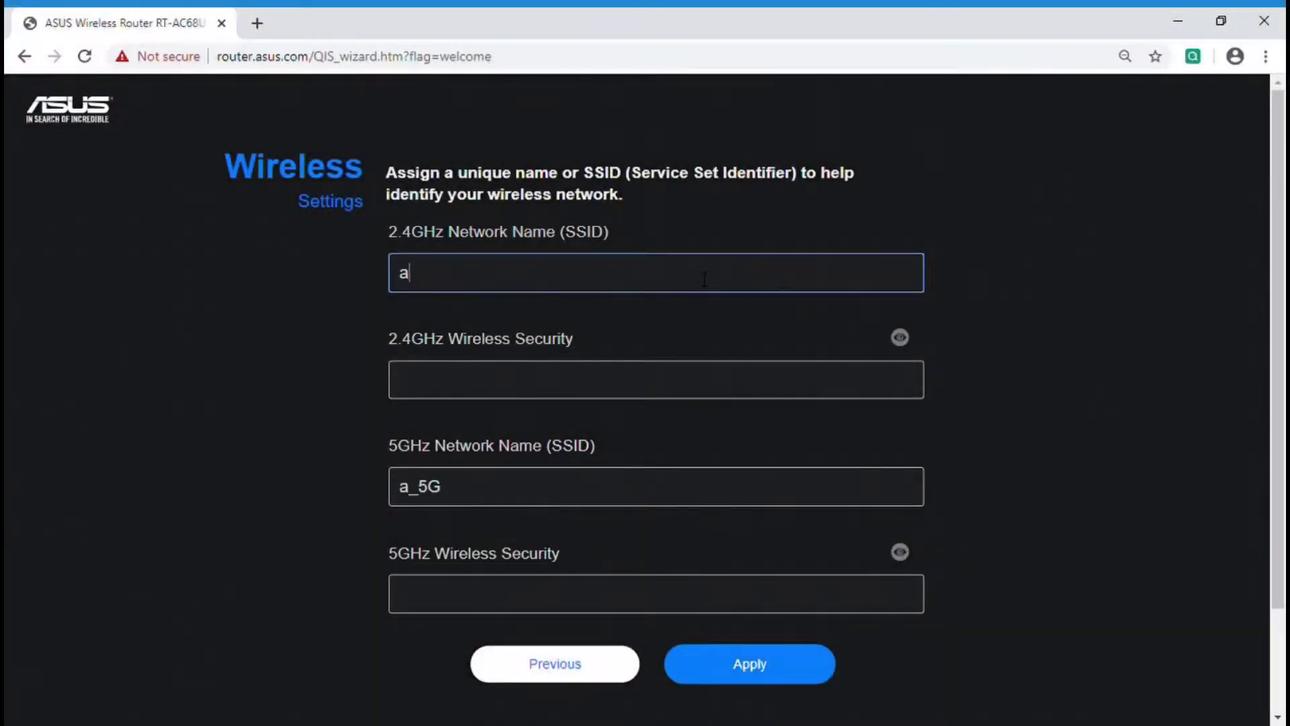
text(sus)
key(Tab)
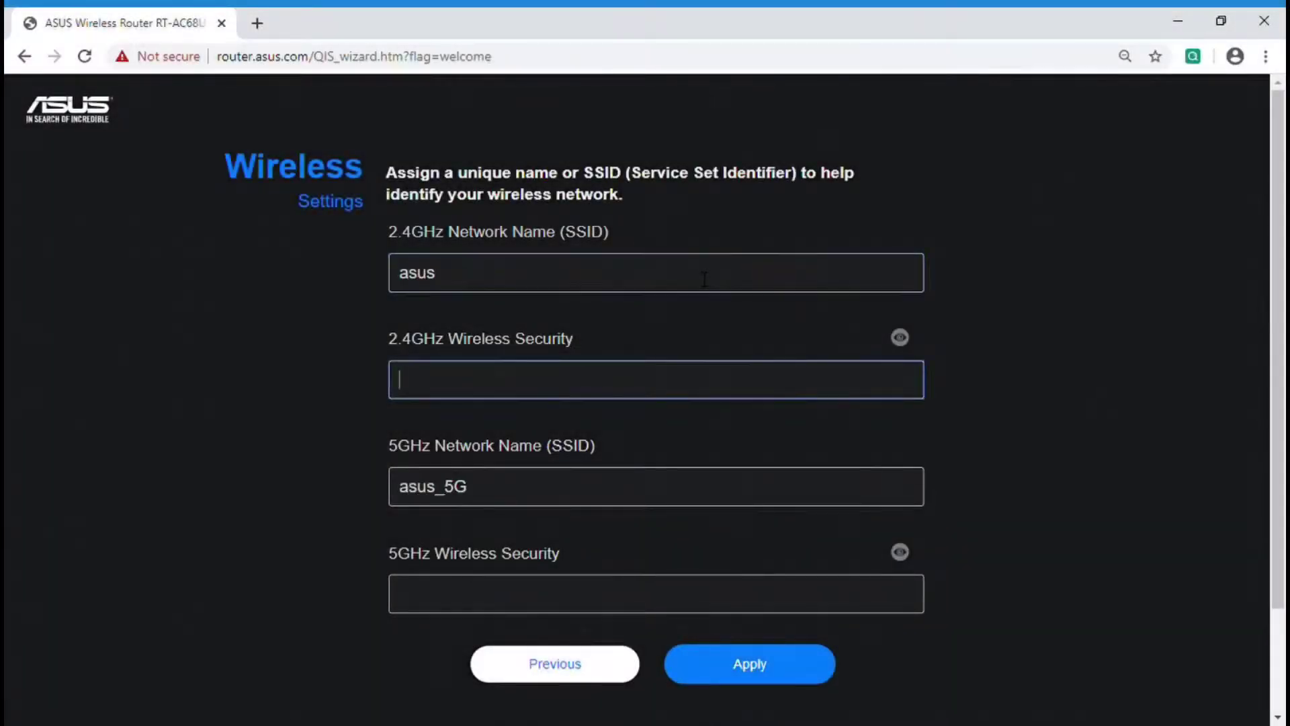
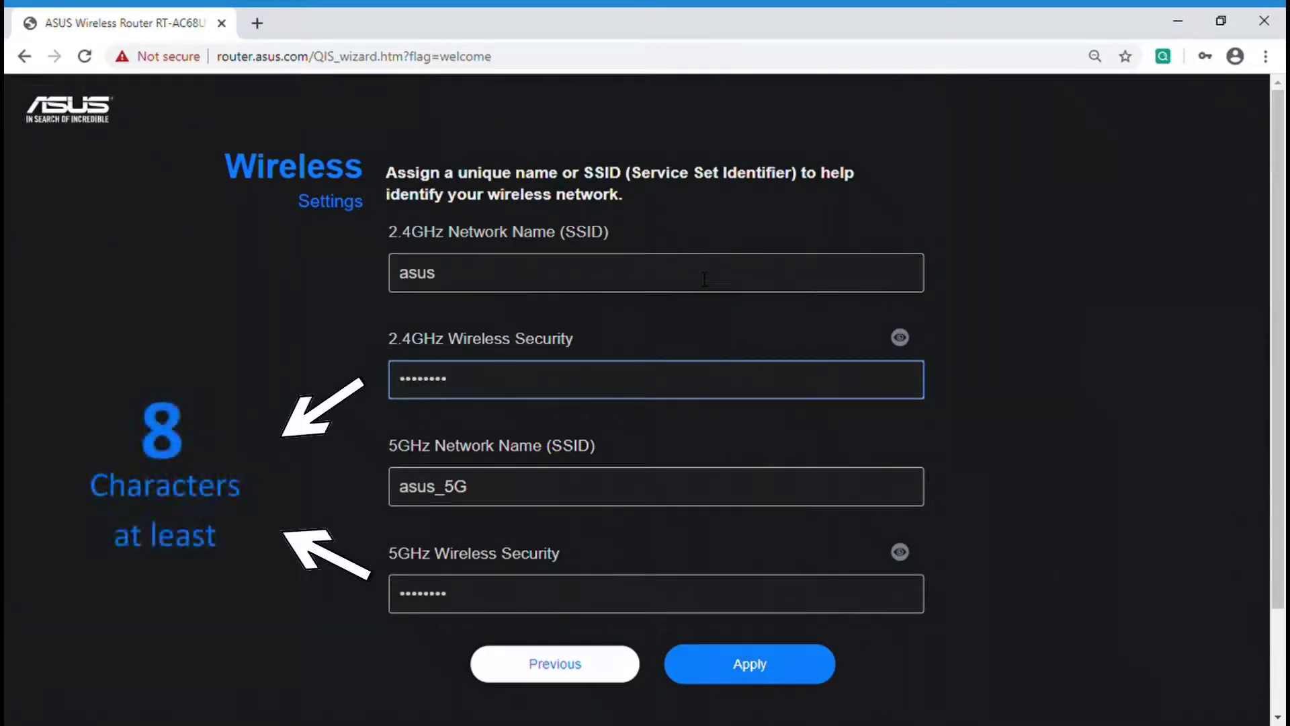
key(Tab)
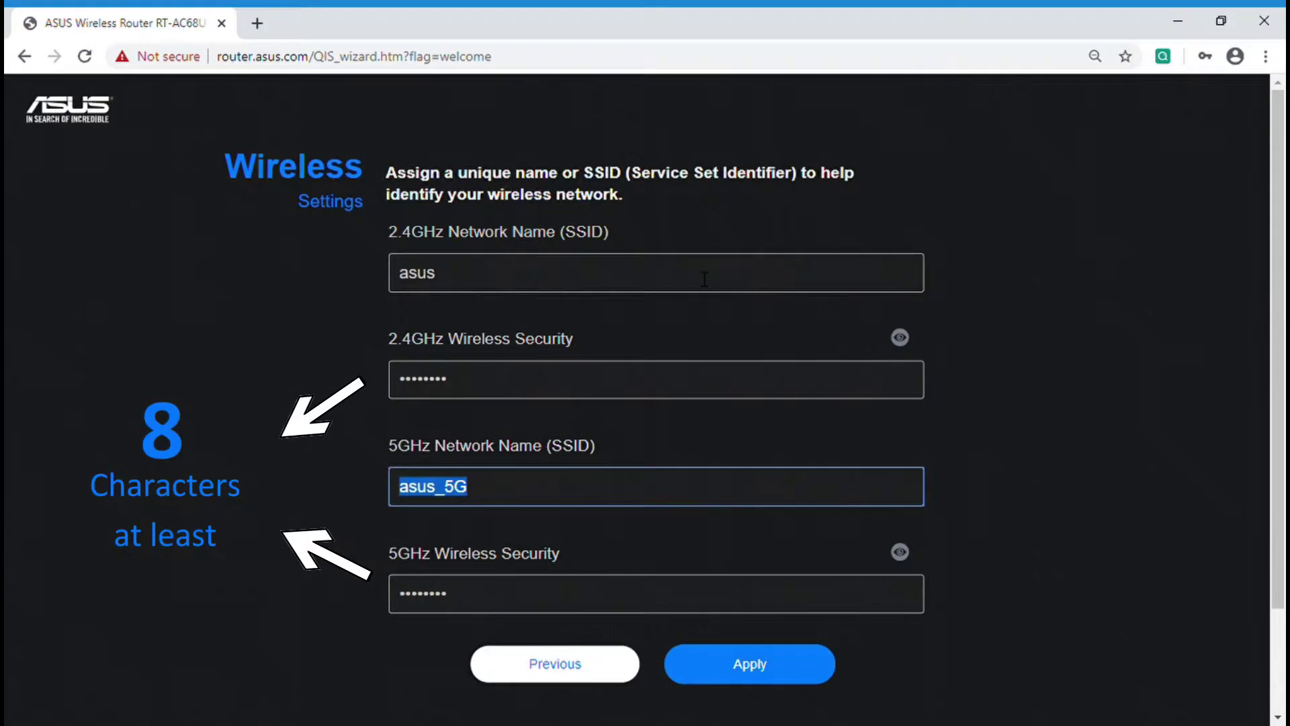
key(Tab)
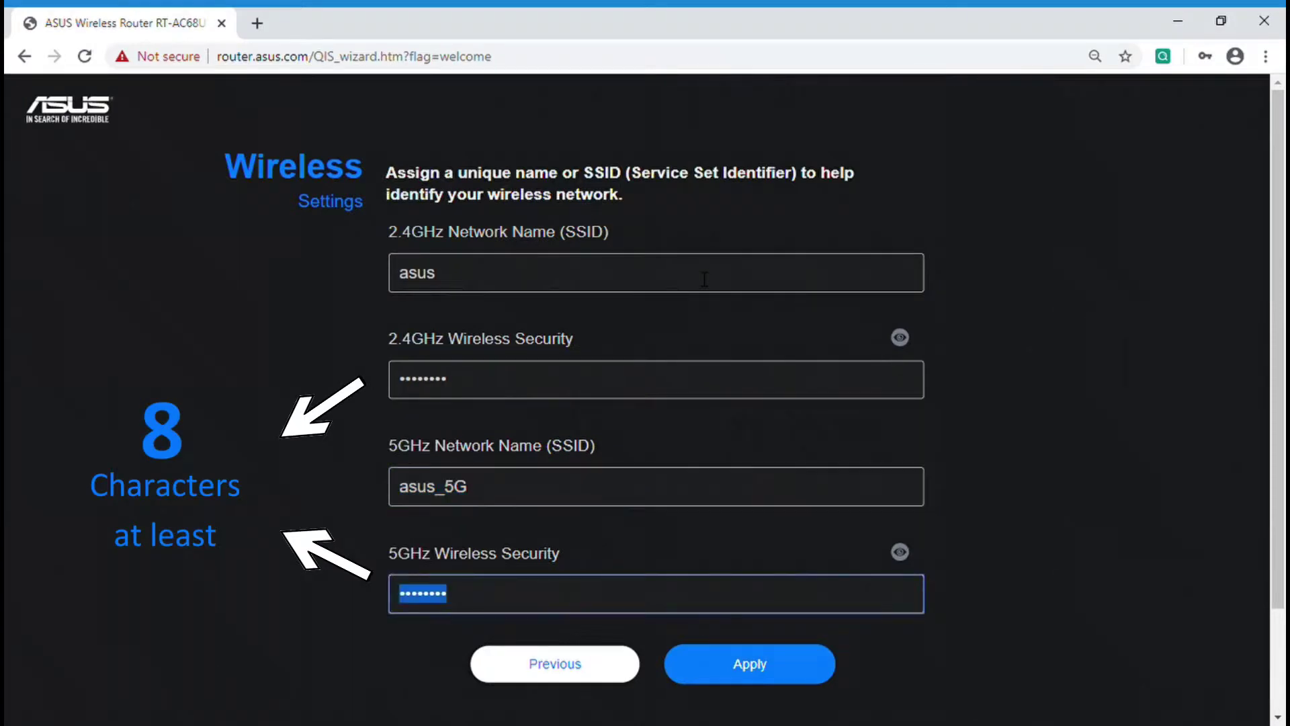
key(Tab)
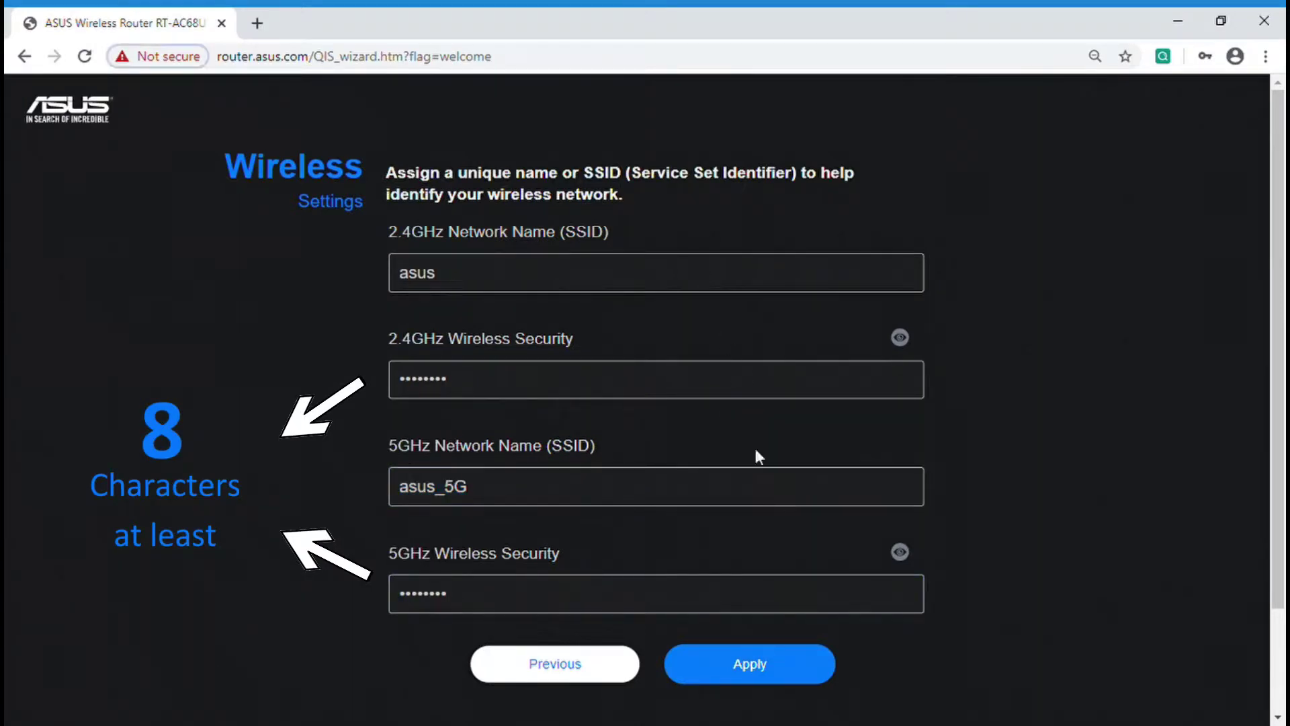
Apply the Wi-Fi settings, then set router login asus_router with a confirmed new password.
click(815, 665)
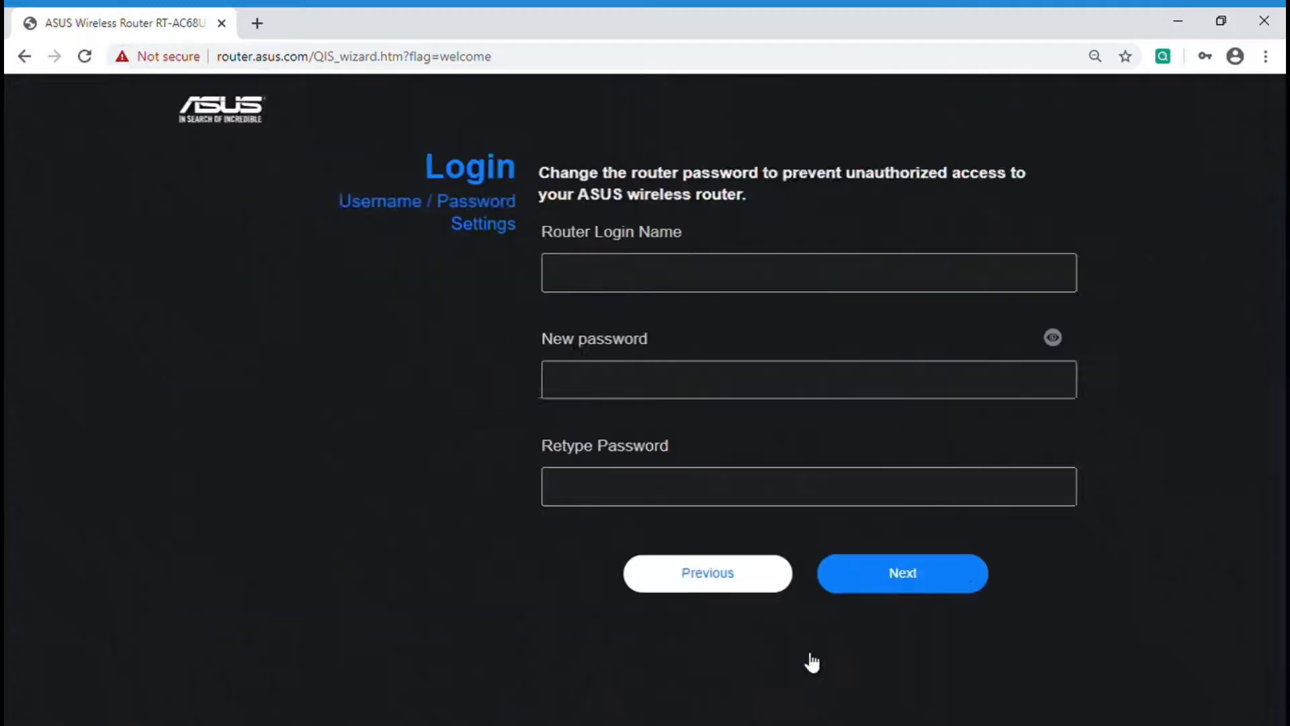
click(596, 287)
text(asus_)
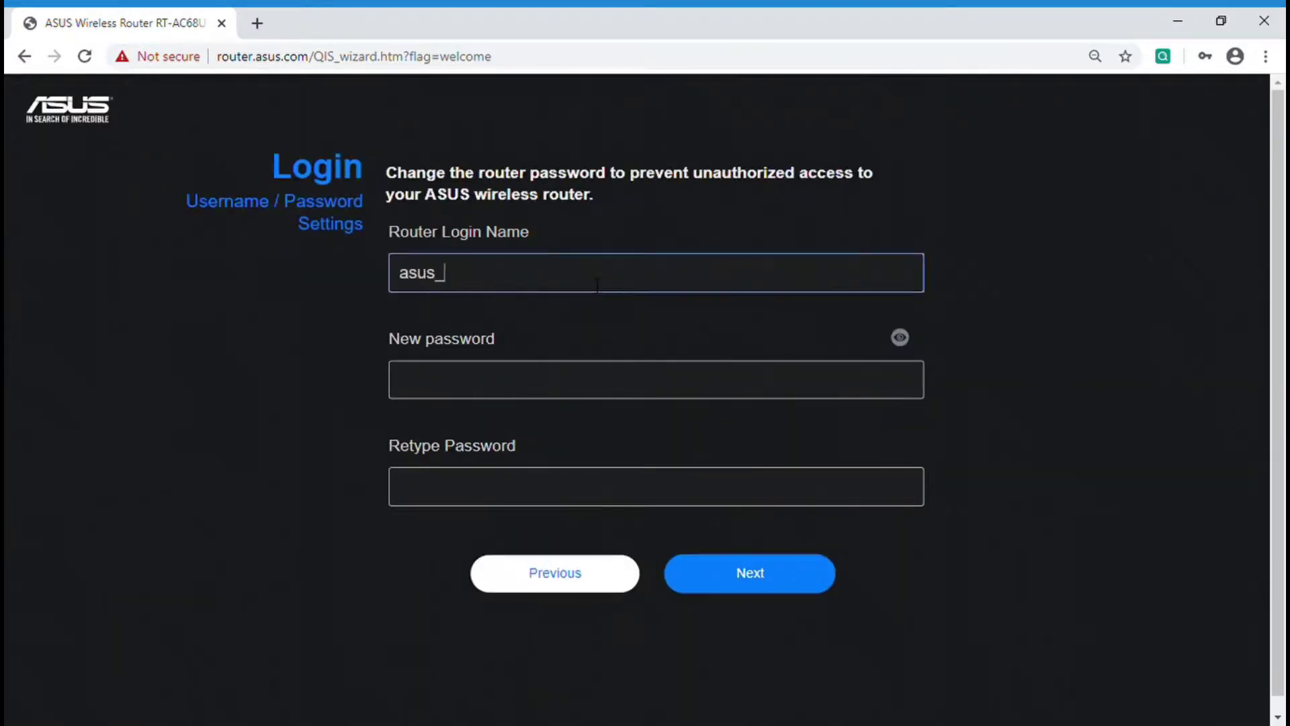
text(router)
key(Tab)
text(******)
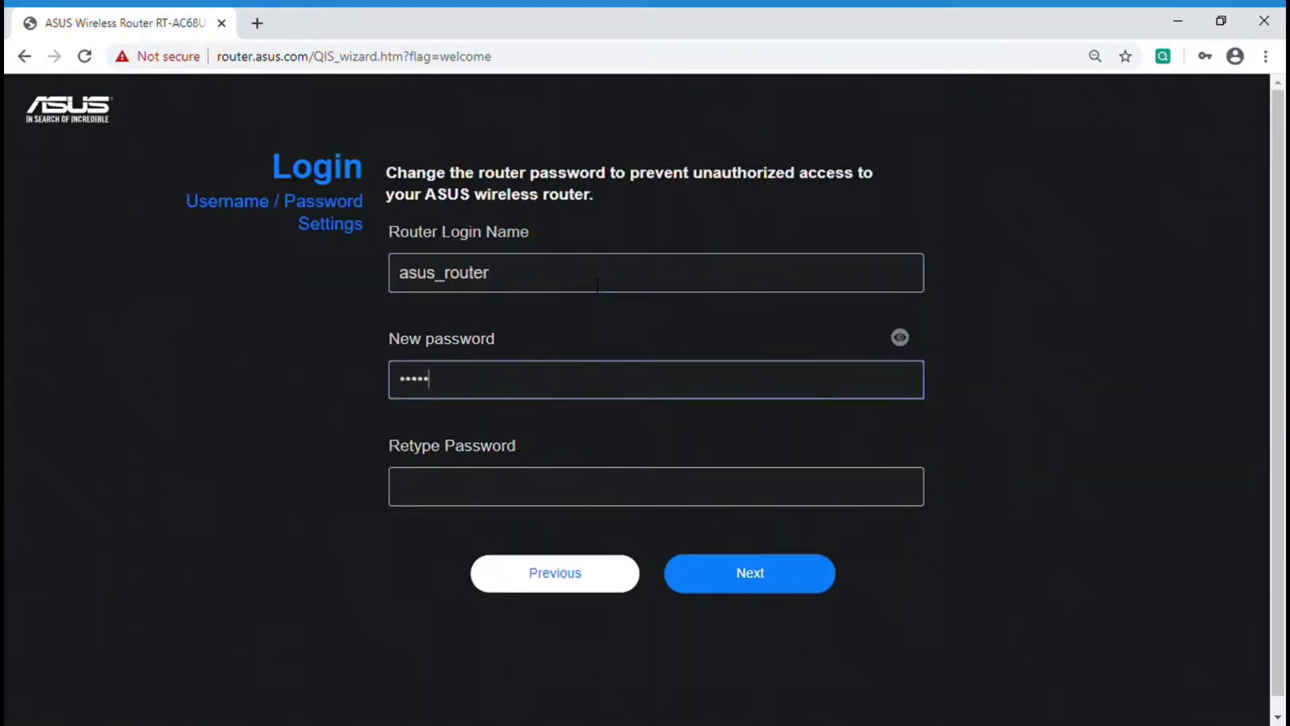
text(**)
key(Tab)
text(********)
key(Tab)
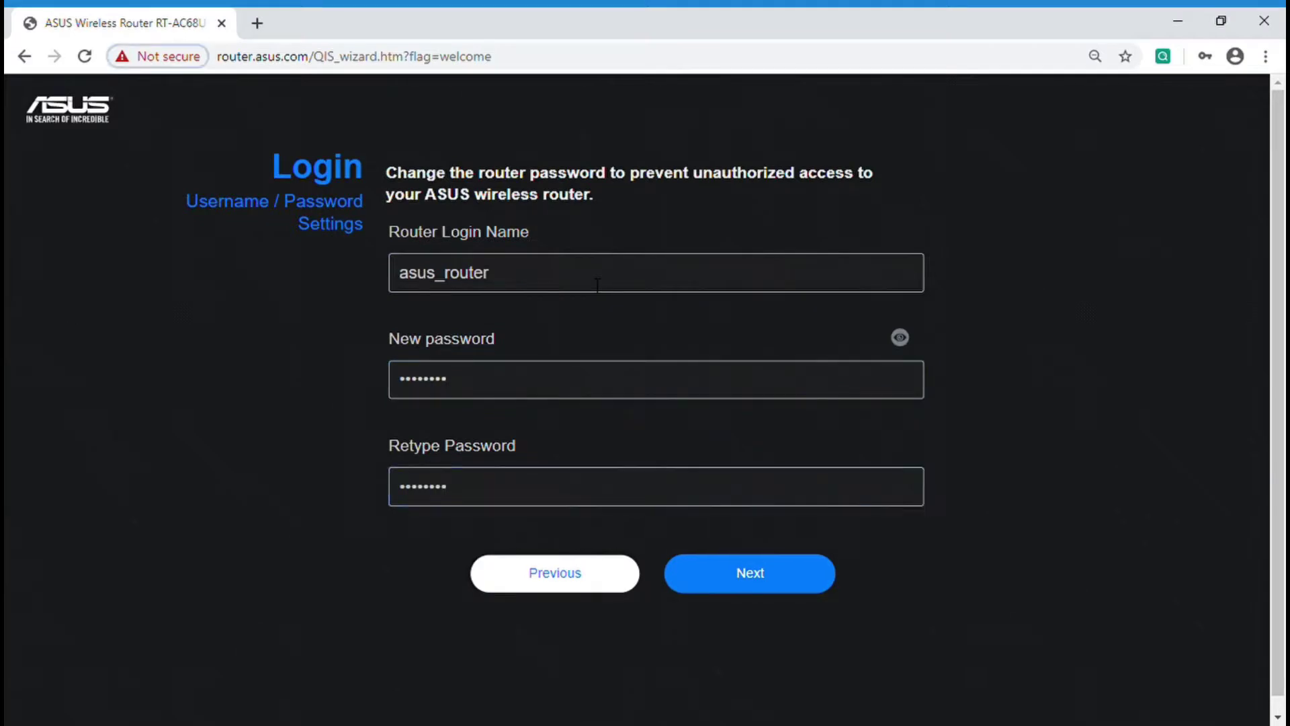
click(791, 589)
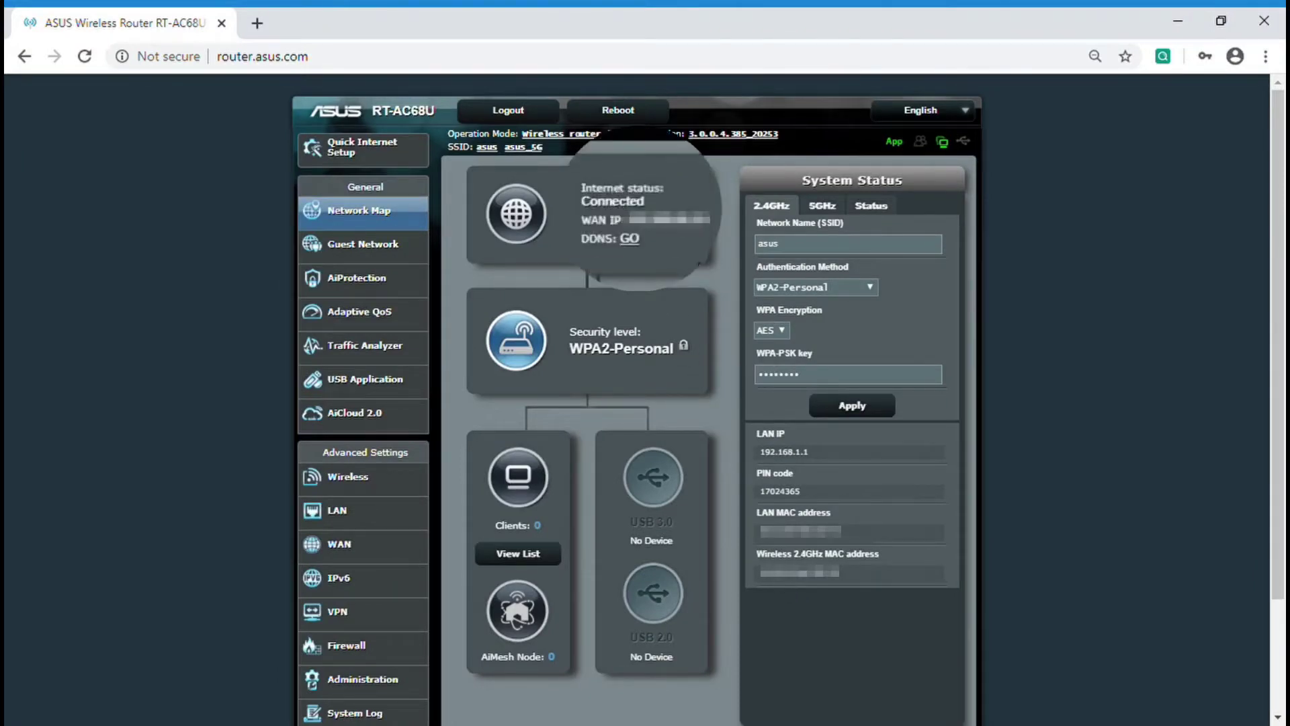
Open a second browser tab next to the Network Map dashboard.
click(258, 22)
text(asus)
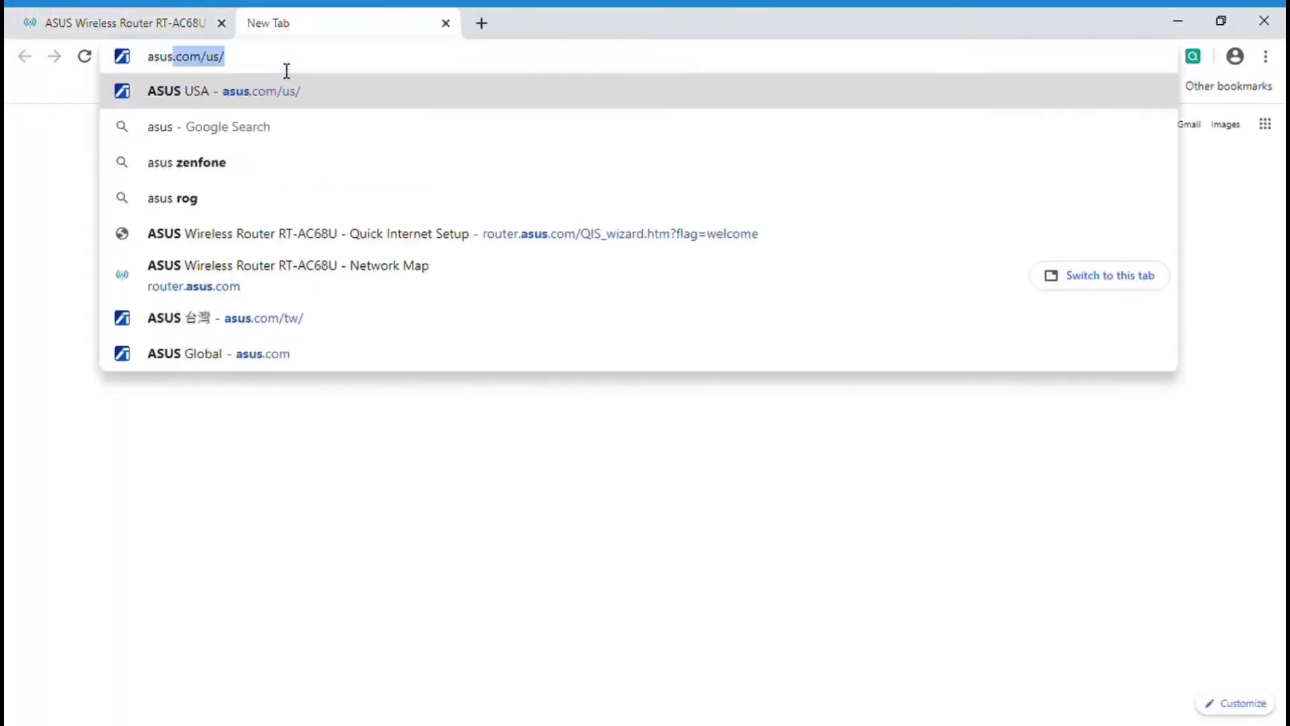
text(.com/us/)
Load asus.com/us/ in the new tab to show the ASUS USA website.
key(Return)
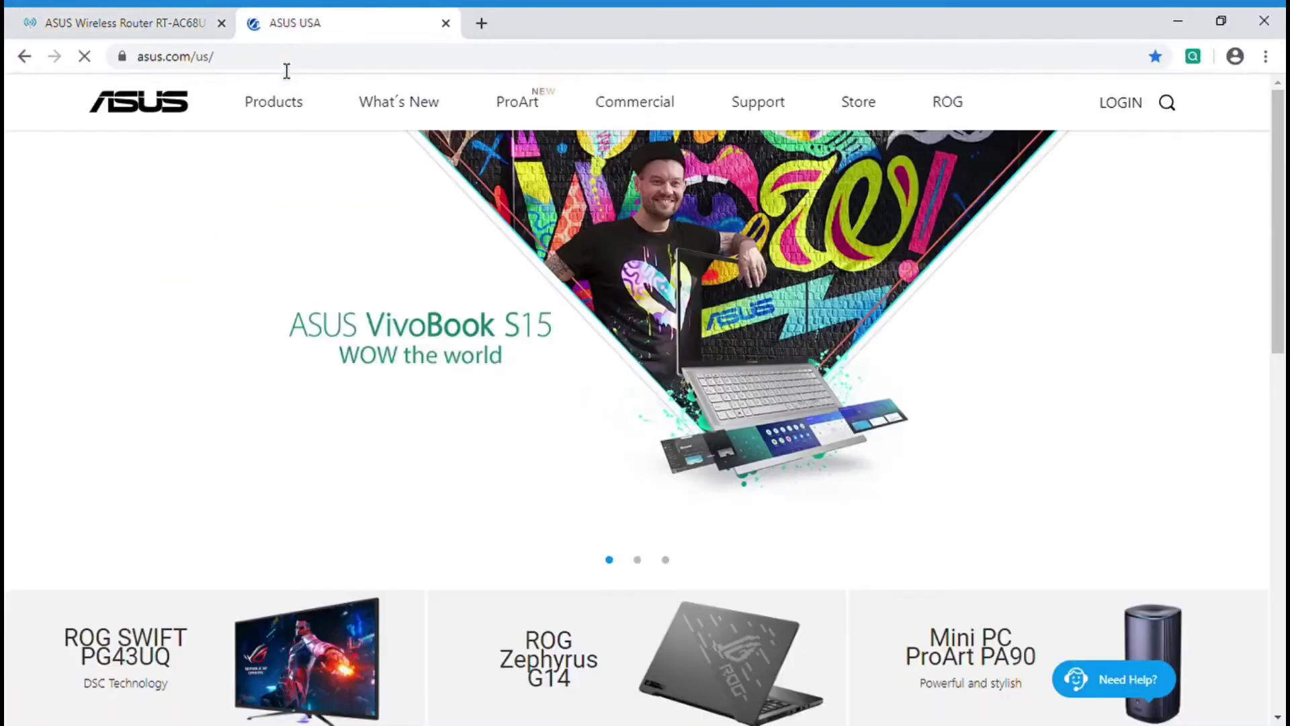